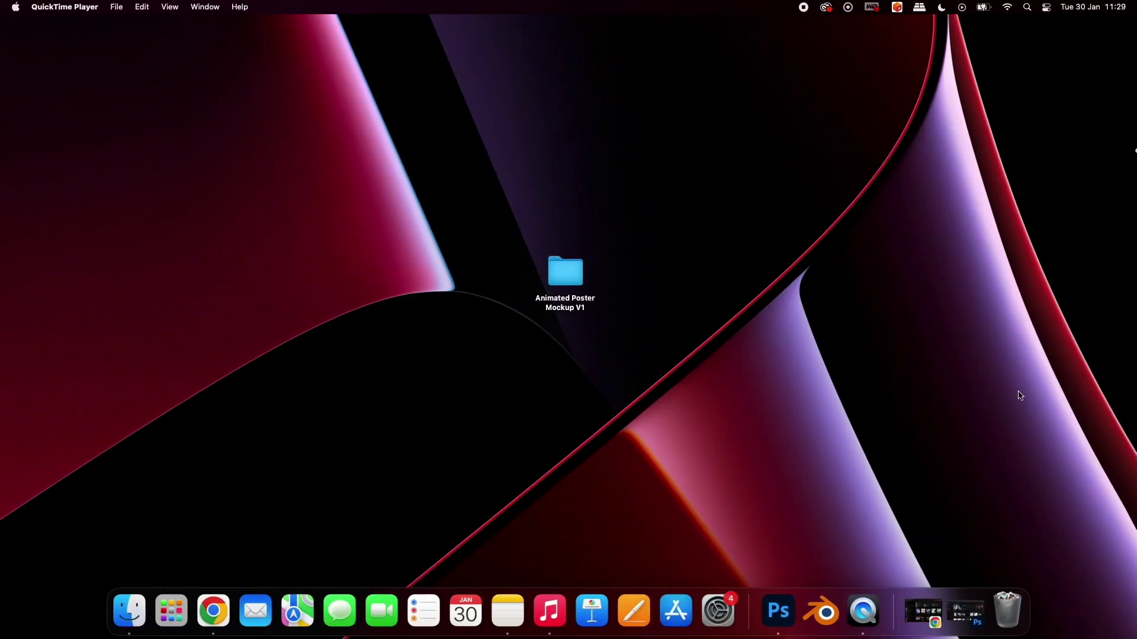
Open Place_designs_here_PosterMockup.psd from the Animated Poster Mockup V1 folder in Photoshop
double_click(567, 271)
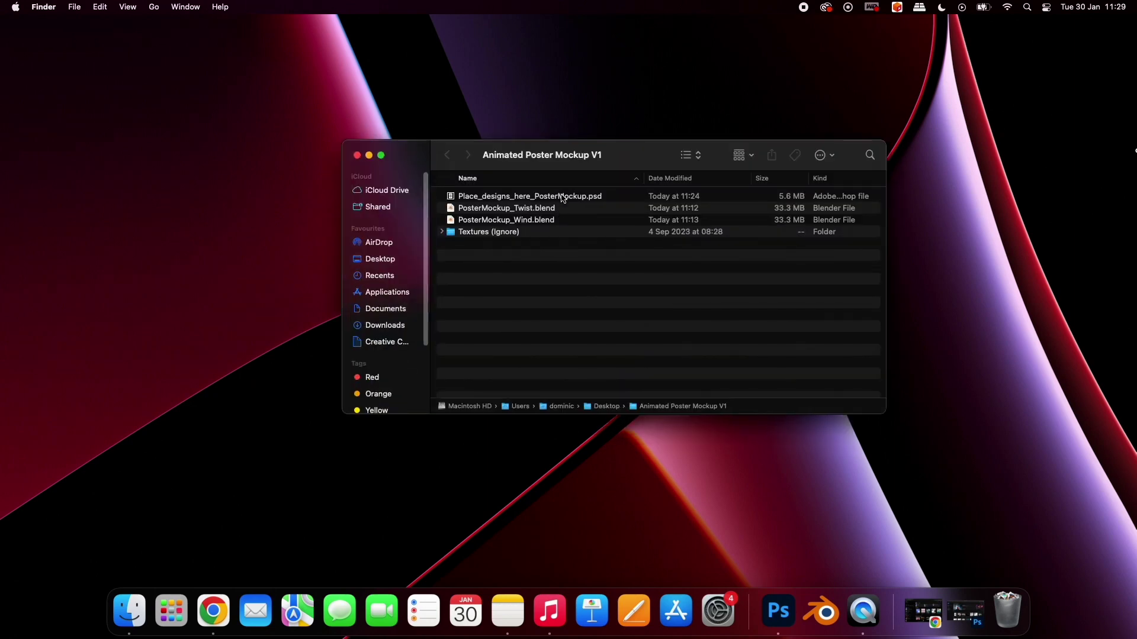
left_click(561, 197)
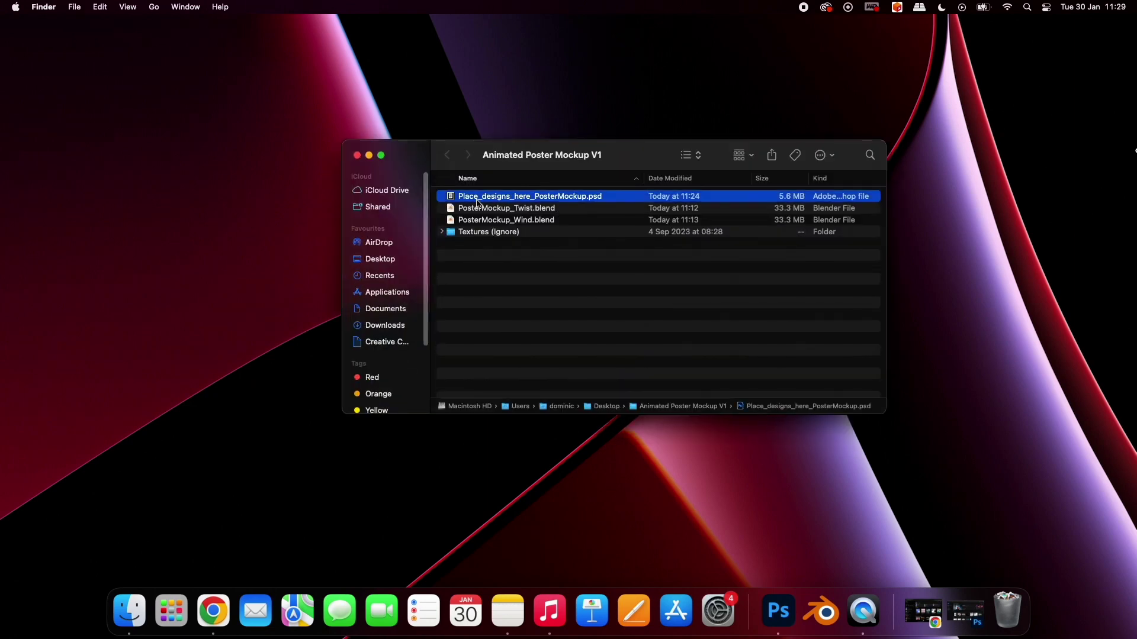
double_click(525, 201)
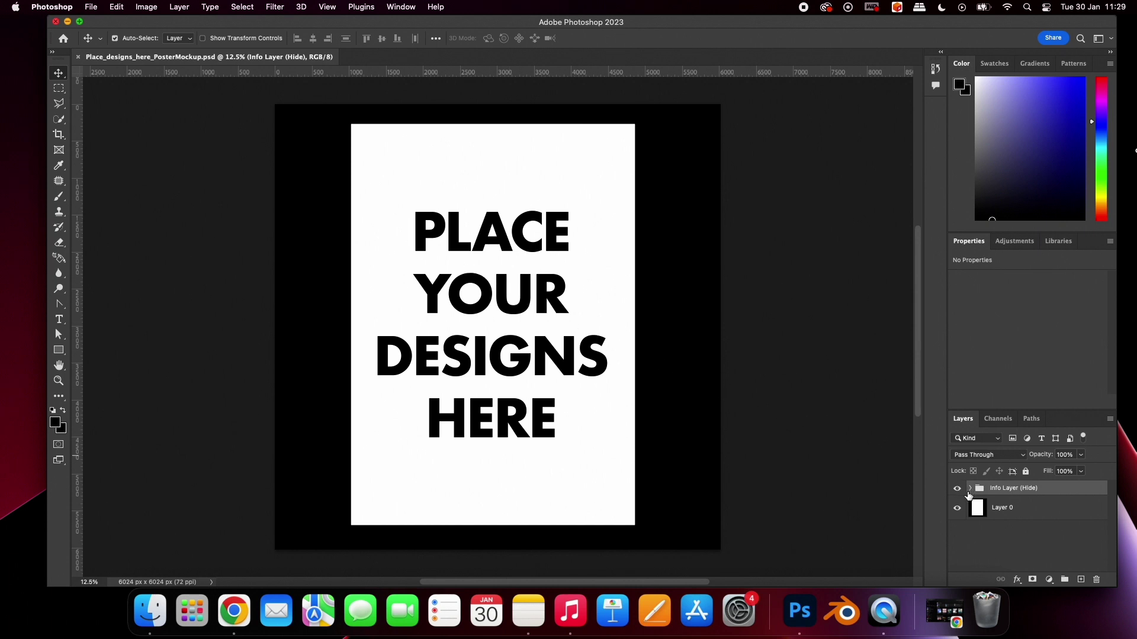
Hide the placeholder text layer and scale design.png to fill the poster page
left_click(956, 489)
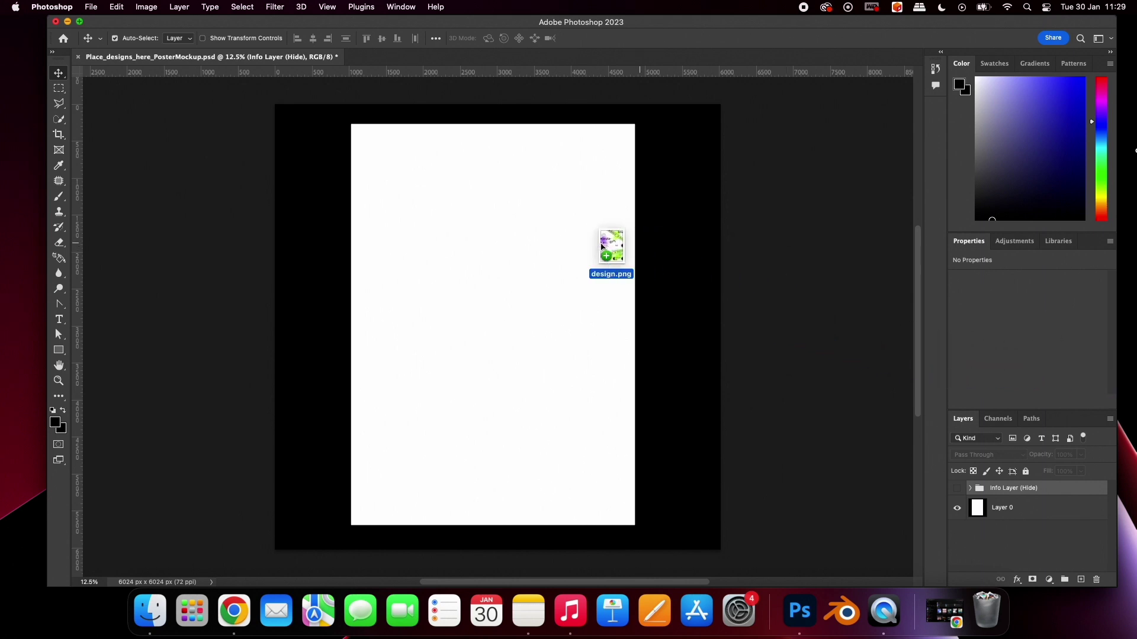
mouse_move(1136, 356)
left_mouse_down()
mouse_move(506, 269)
mouse_move(435, 200)
left_mouse_up()
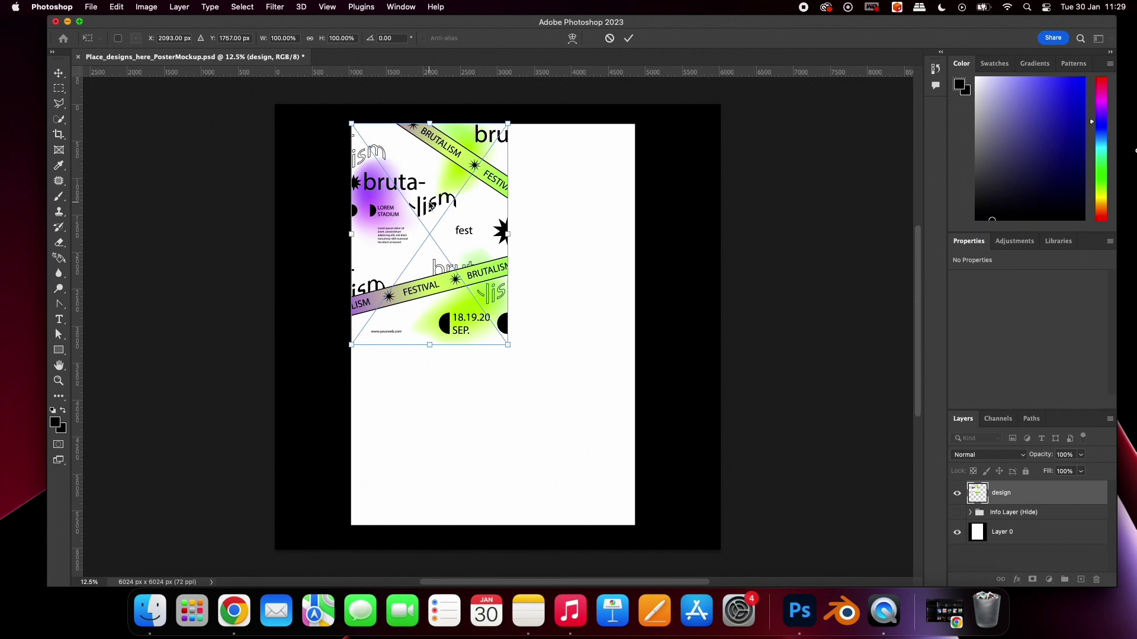
left_click_drag(508, 343, 611, 543)
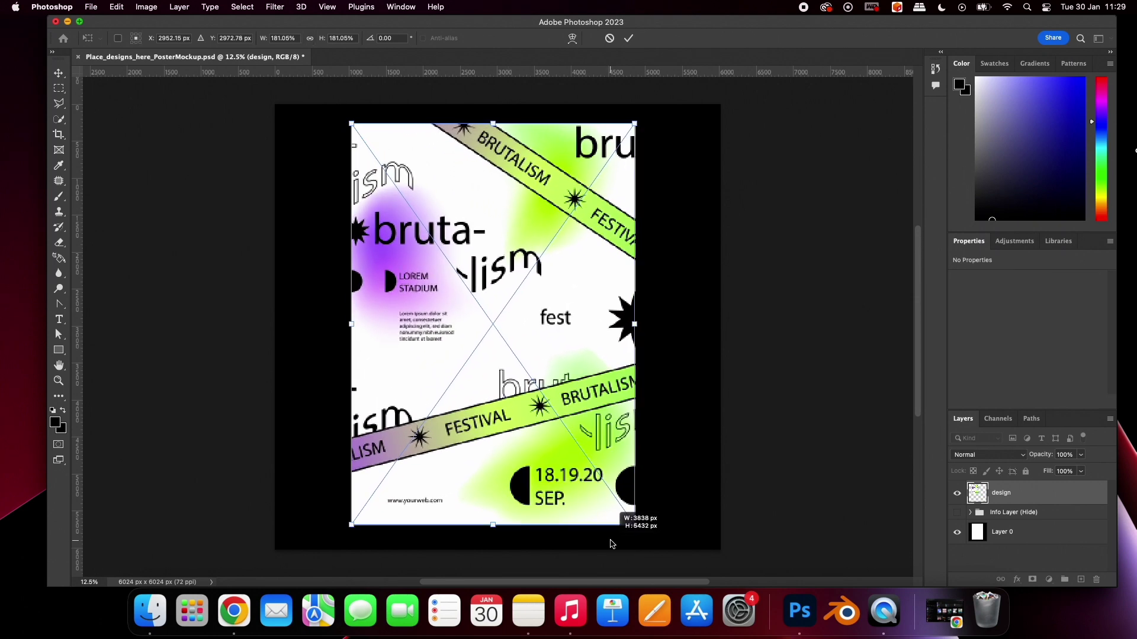
left_click_drag(611, 544, 609, 540)
left_click(626, 41)
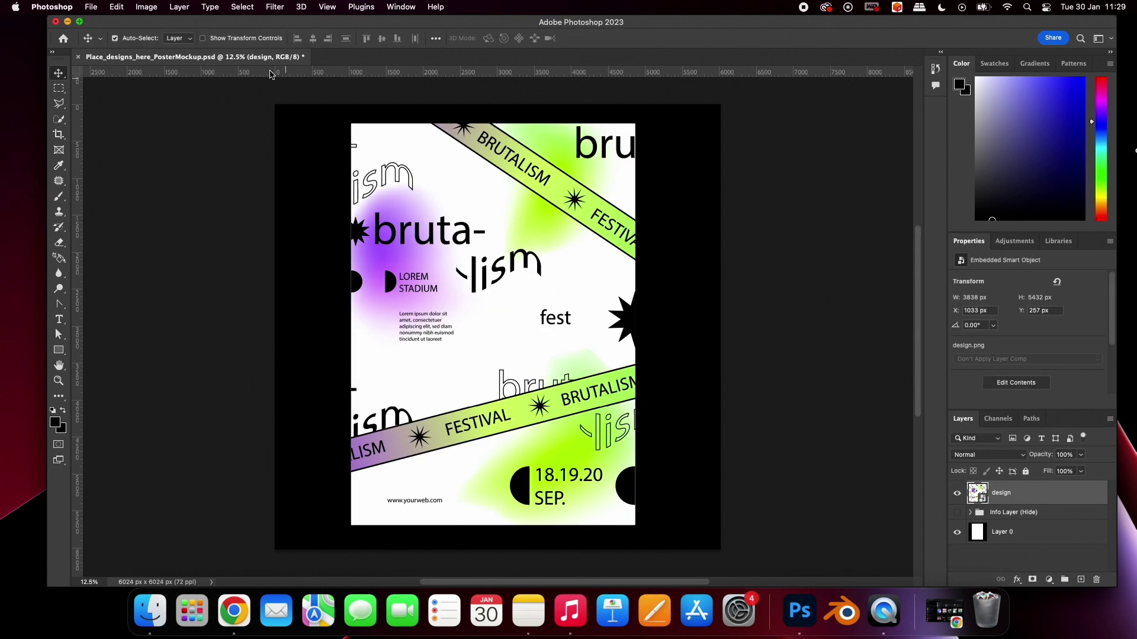
Save the poster template and minimize the Photoshop window
left_click(91, 9)
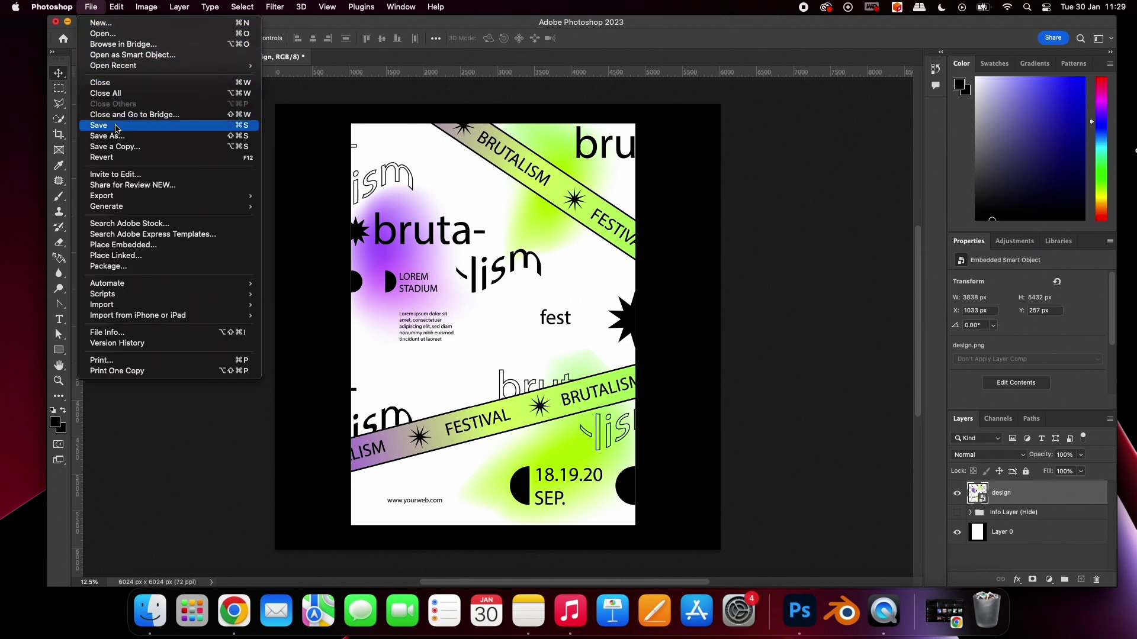
left_click(121, 129)
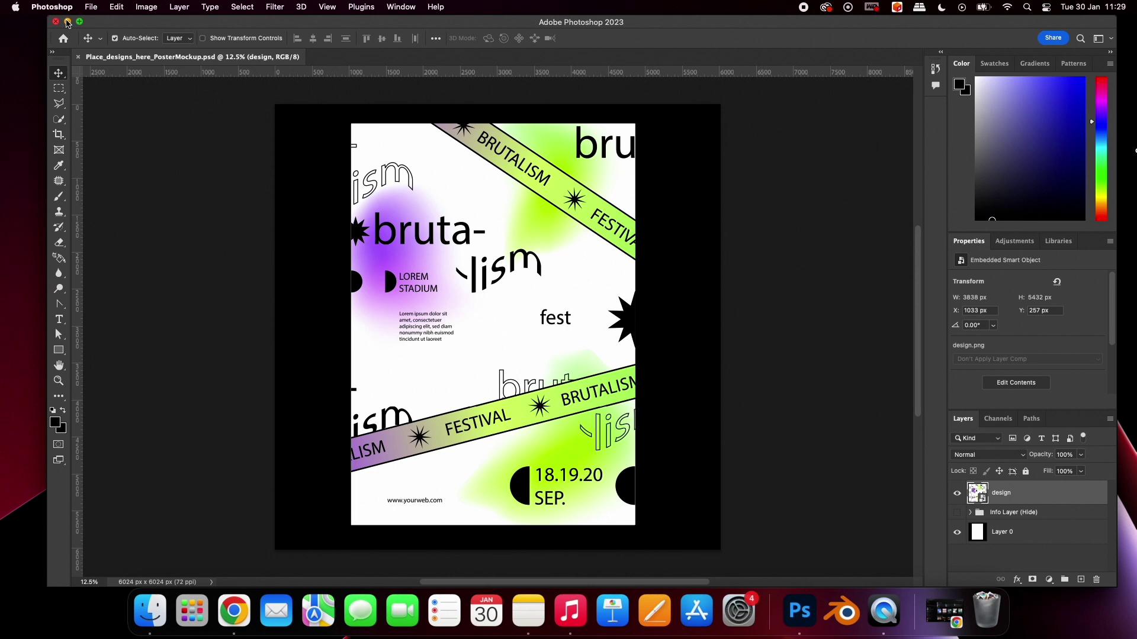
left_click(67, 21)
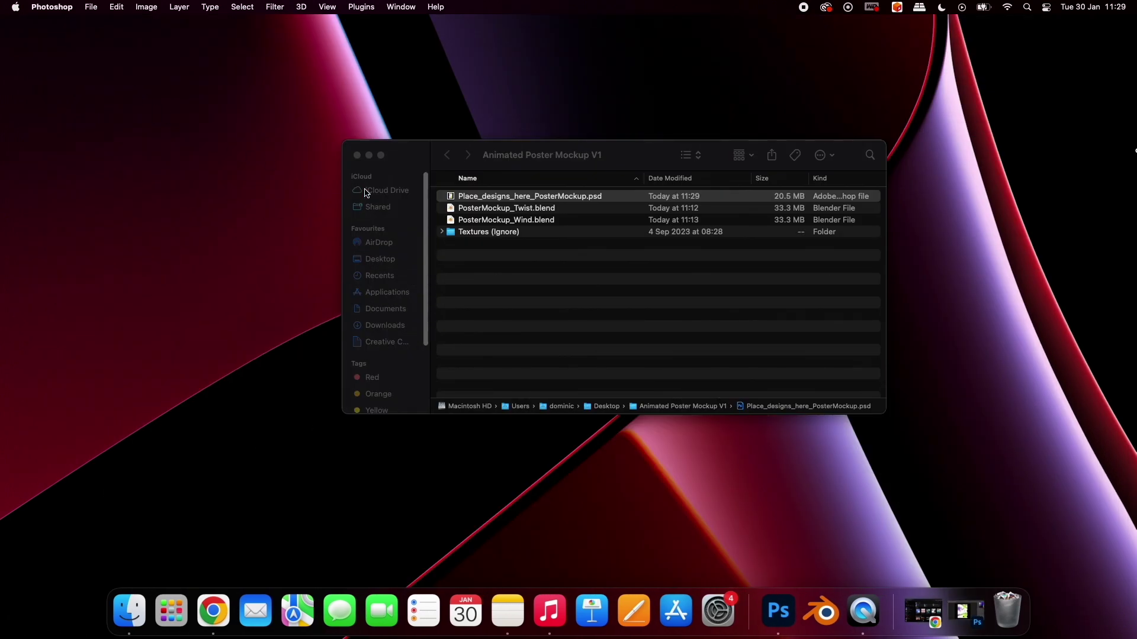
Open PosterMockup_Wind.blend, not the Twist version, in Blender
left_click(528, 215)
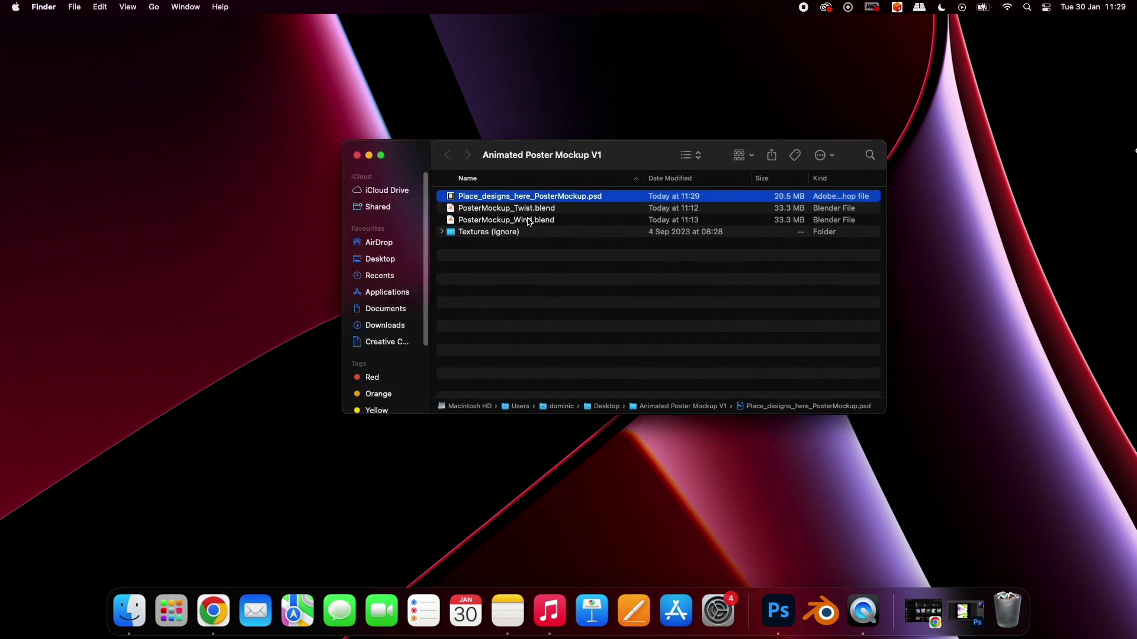
left_click(528, 220)
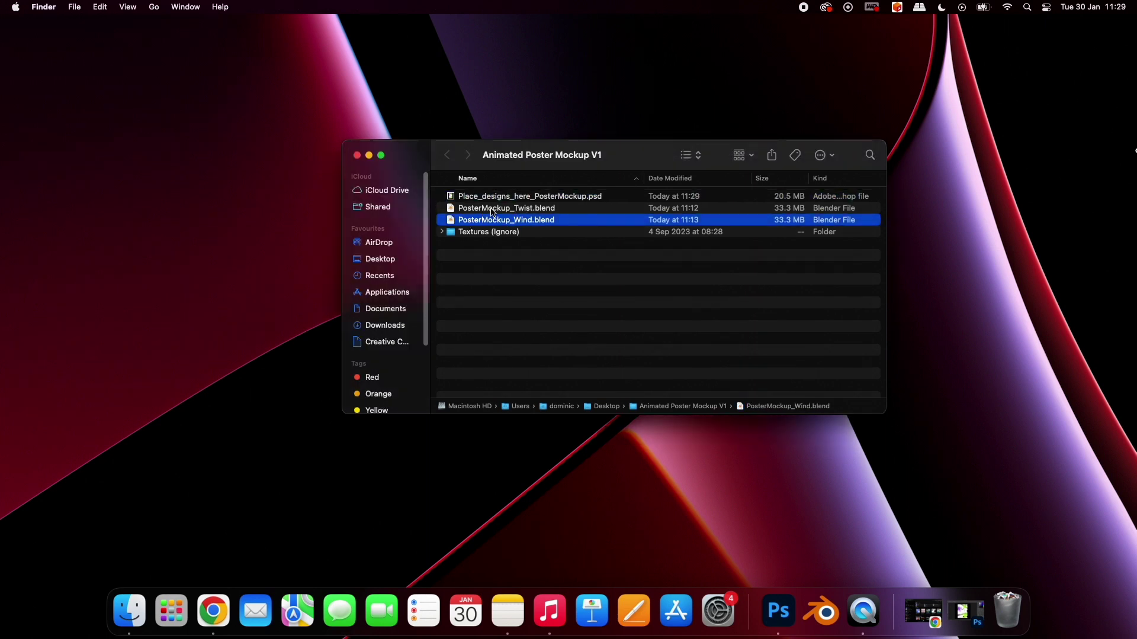
left_click(495, 209)
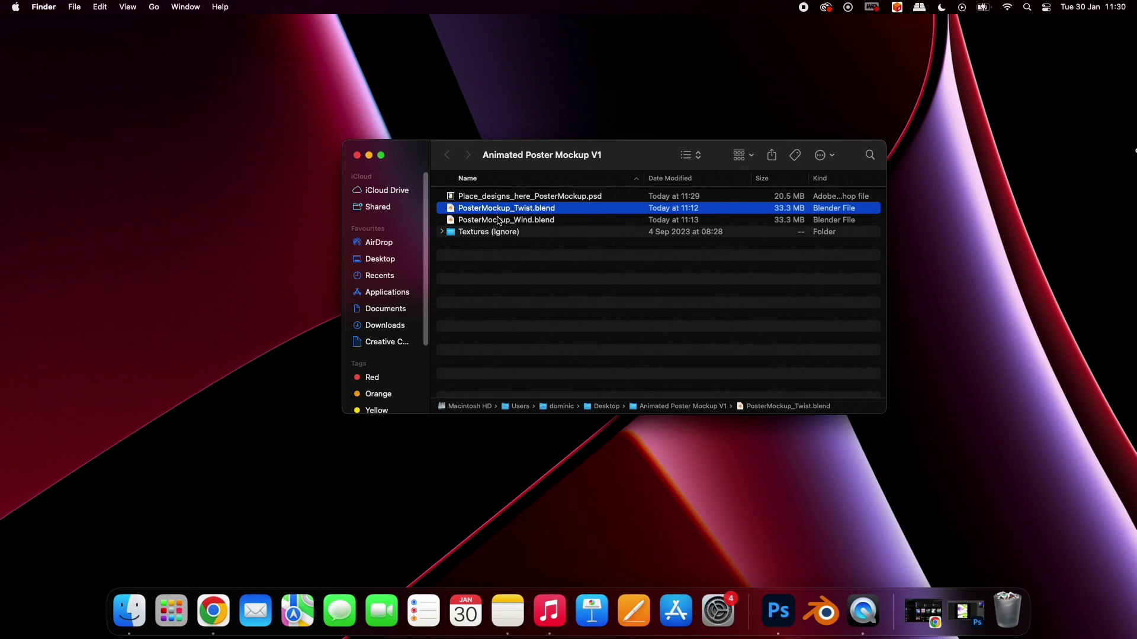
left_click(500, 221)
double_click(498, 223)
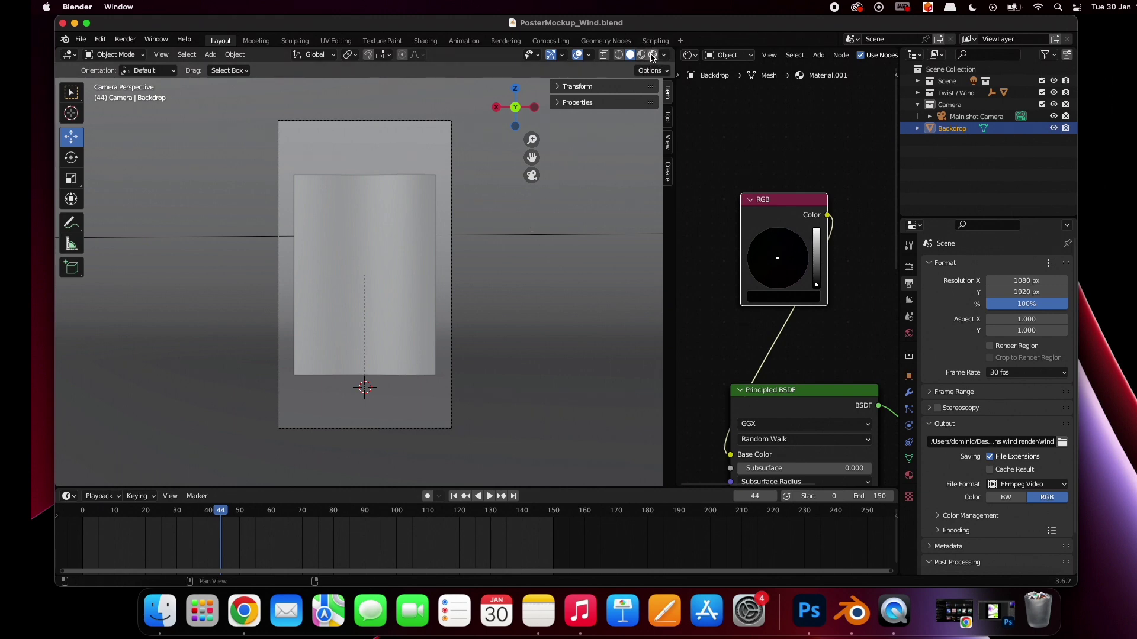
Switch to Rendered shading and scrub the animation from frame 23 to frame 139
left_click(652, 56)
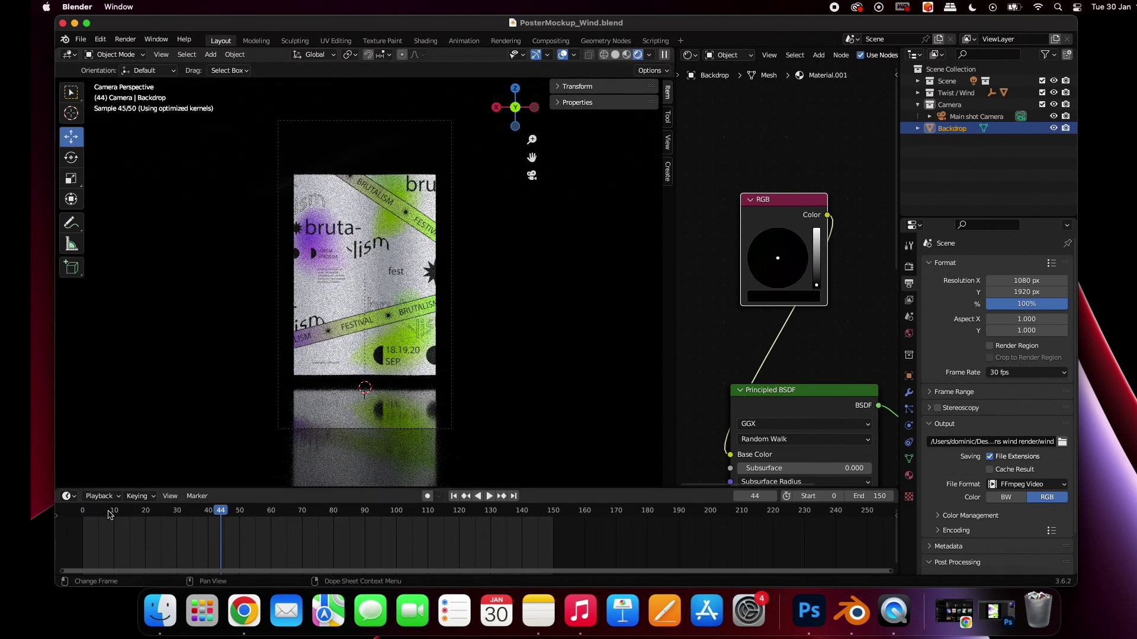
left_click_drag(110, 515, 155, 515)
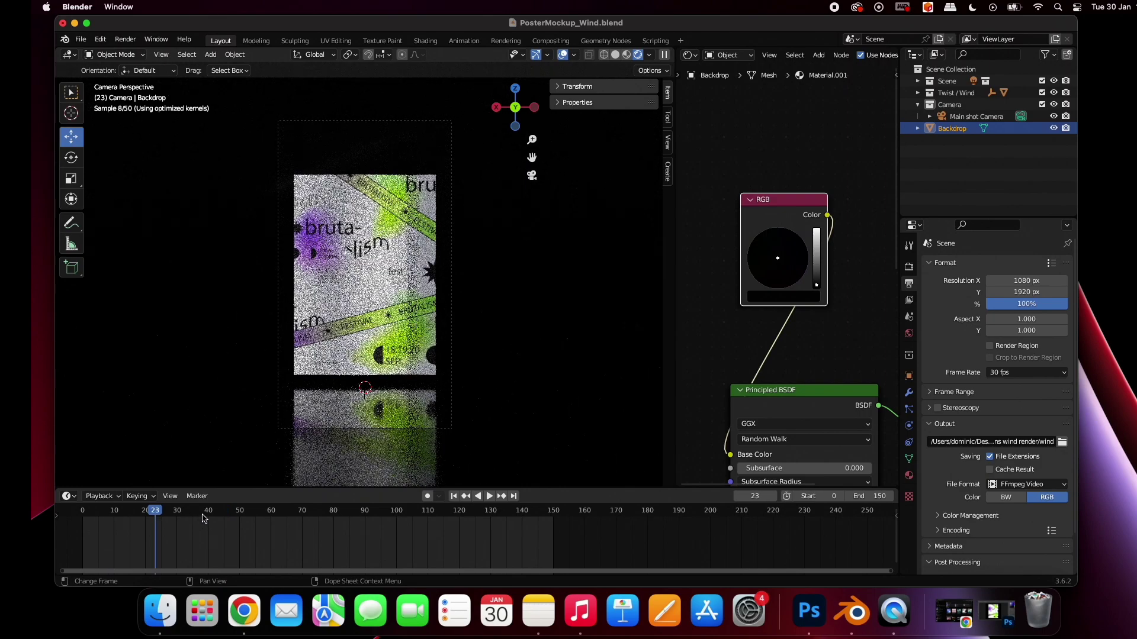
left_click(204, 515)
left_click(295, 516)
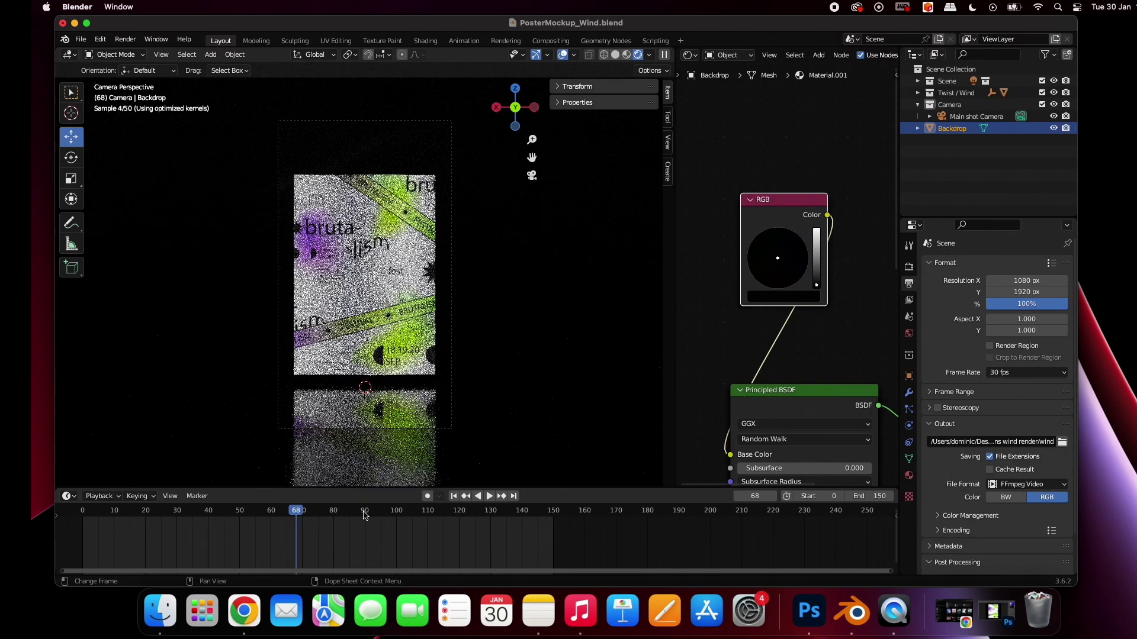
left_click(366, 516)
left_click(451, 515)
left_click(519, 515)
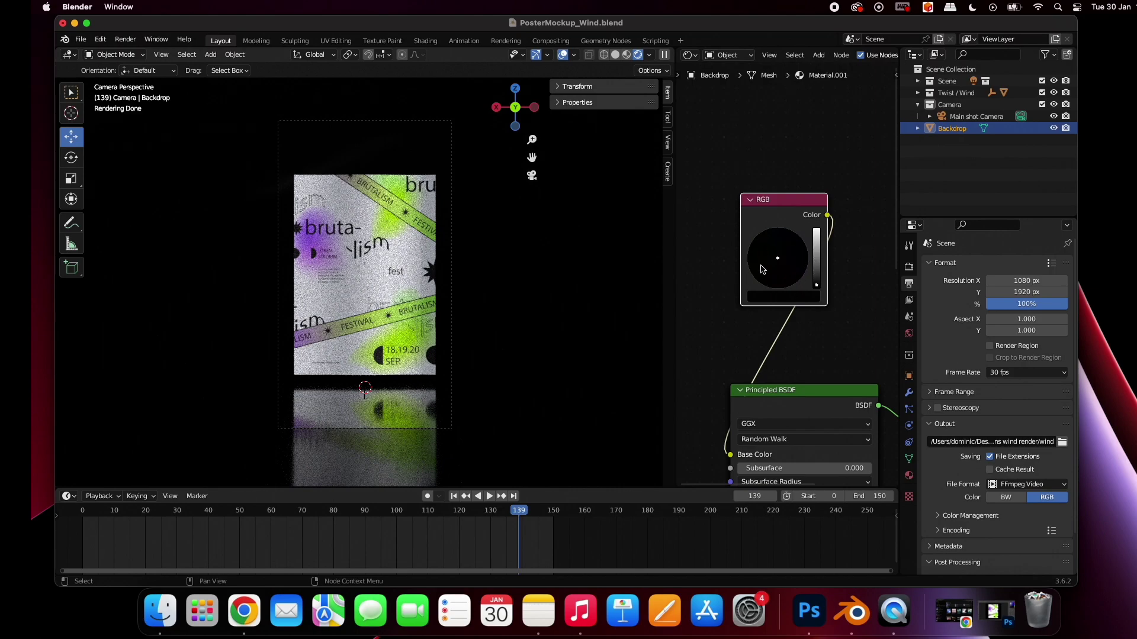
Make the backdrop a full-brightness yellow-green and bring Photoshop back to the front
left_click(813, 240)
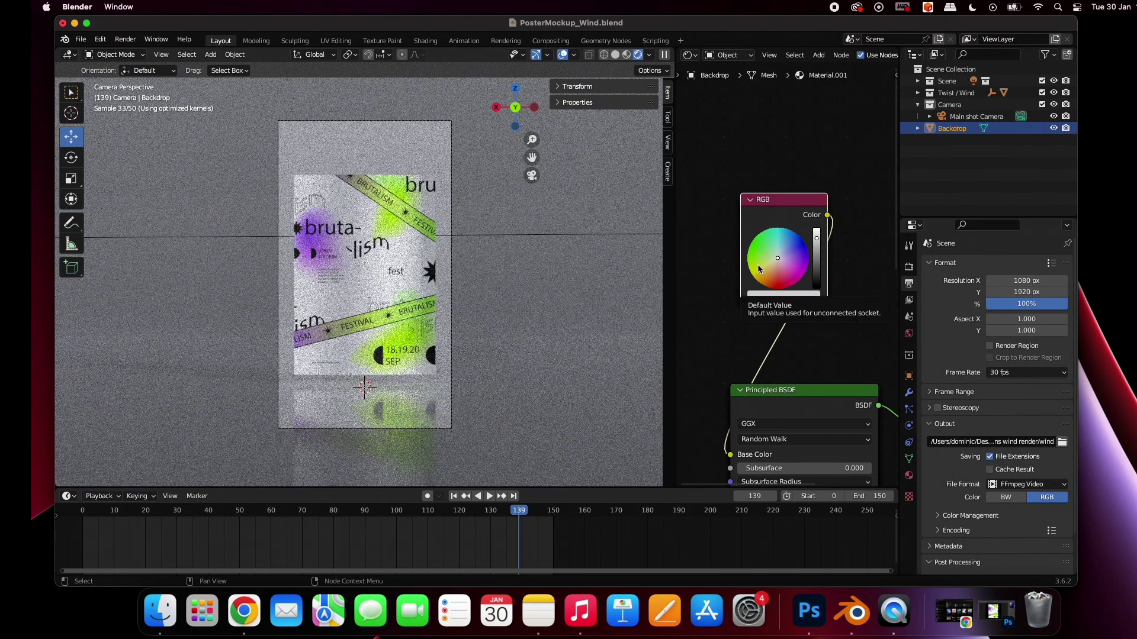
left_click(762, 266)
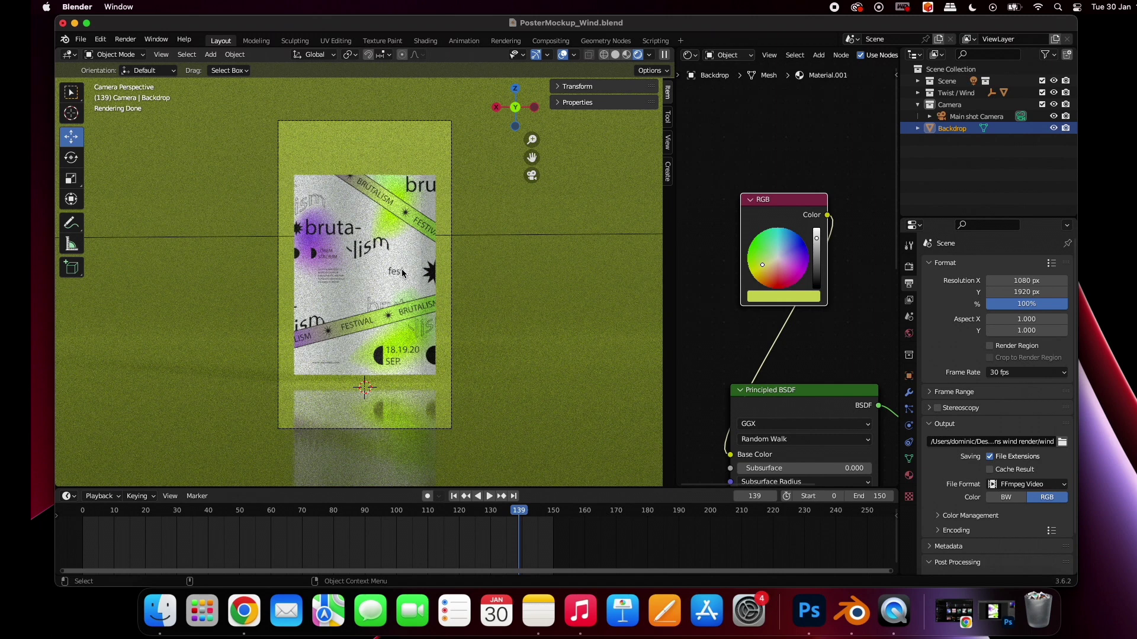
left_click(808, 611)
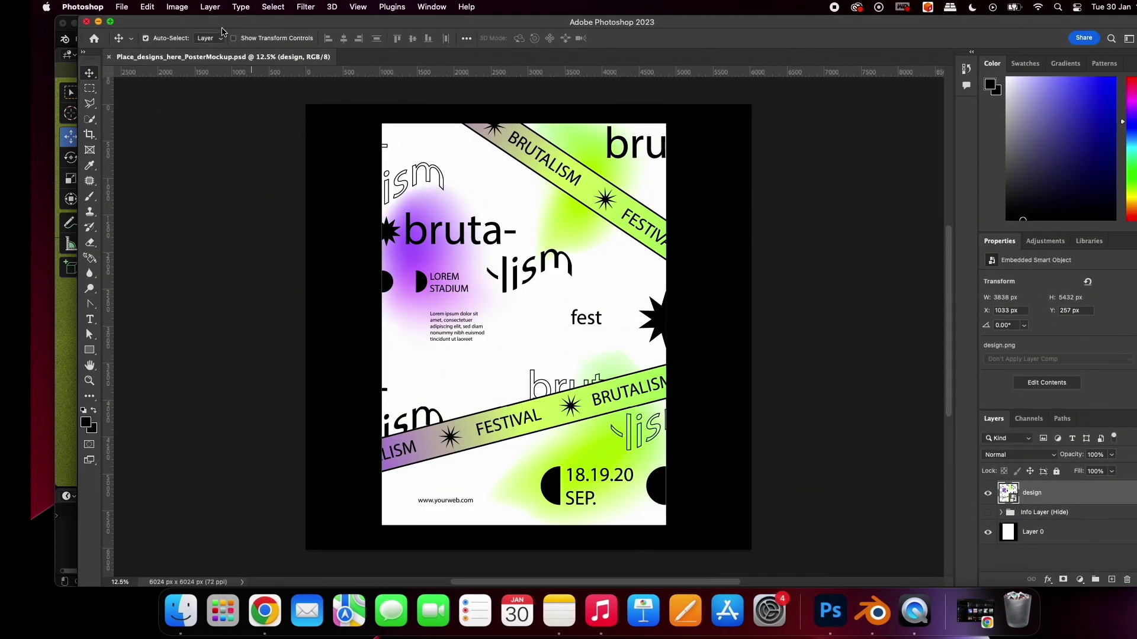
Apply Image > Adjustments > Invert to the design, save, and minimize Photoshop
left_click(175, 8)
mouse_move(194, 40)
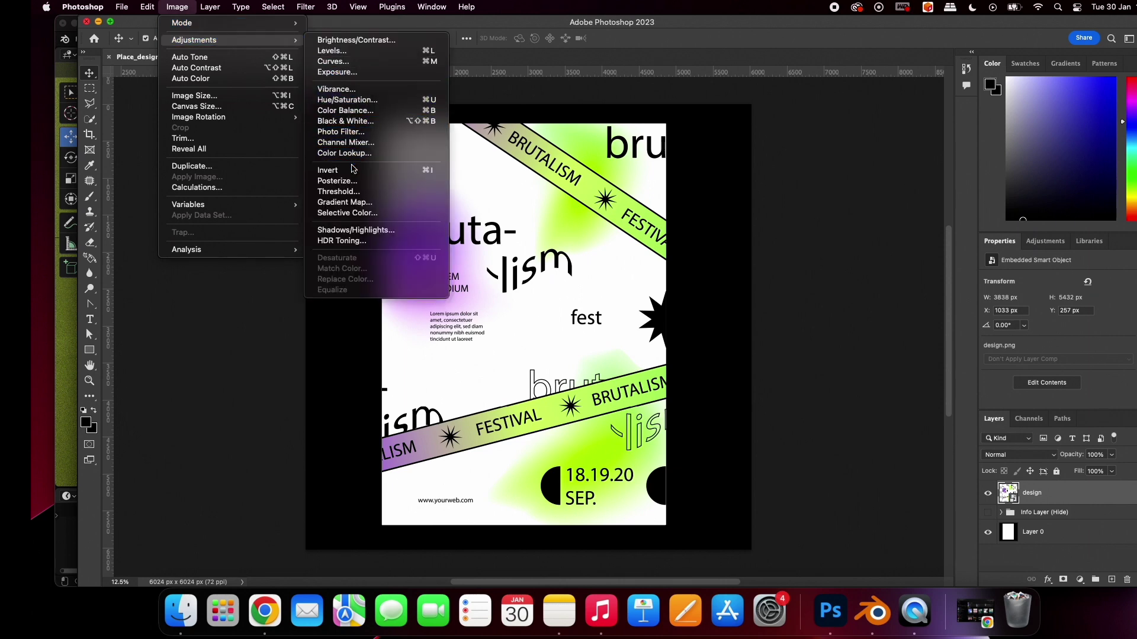
left_click(327, 170)
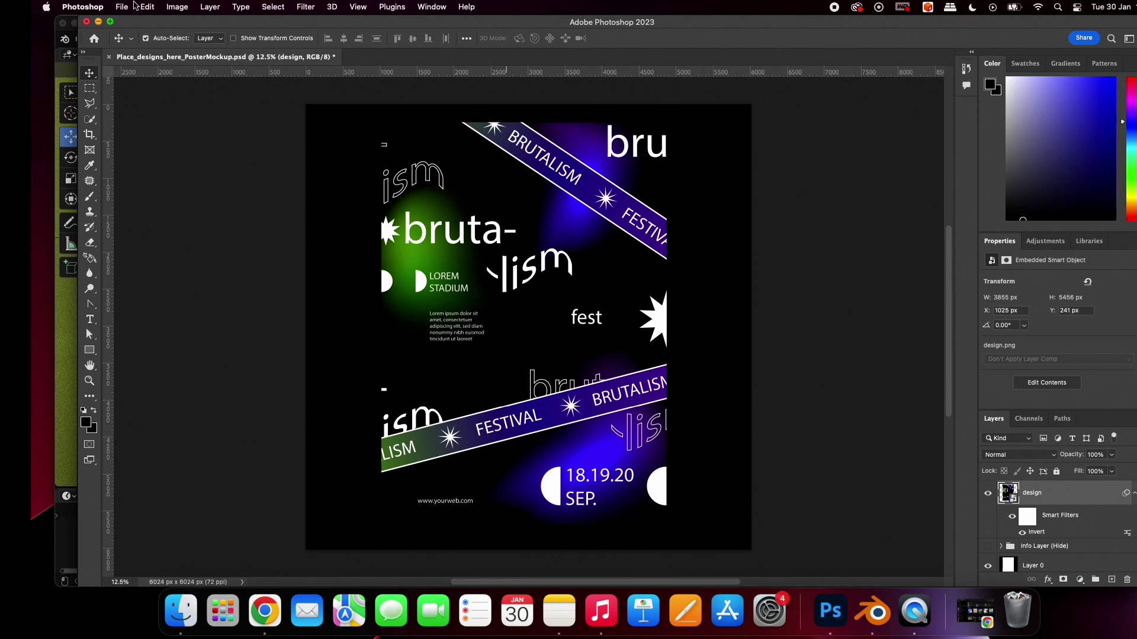
left_click(122, 7)
left_click(156, 122)
left_click(98, 21)
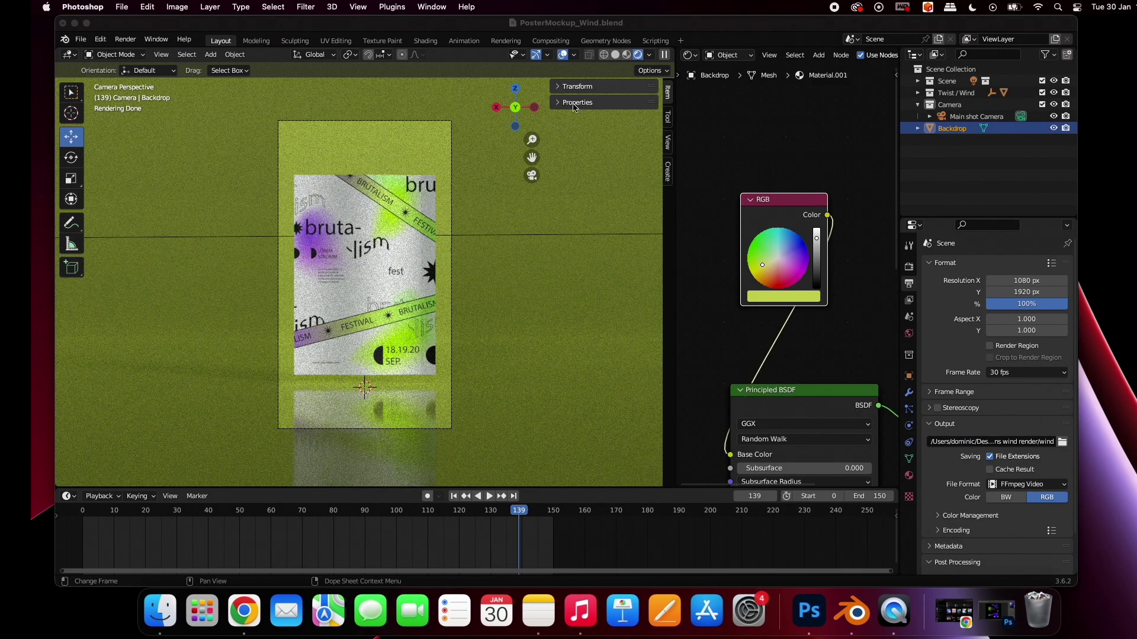
Toggle Solid then Rendered shading to reload the inverted poster texture
left_click(614, 55)
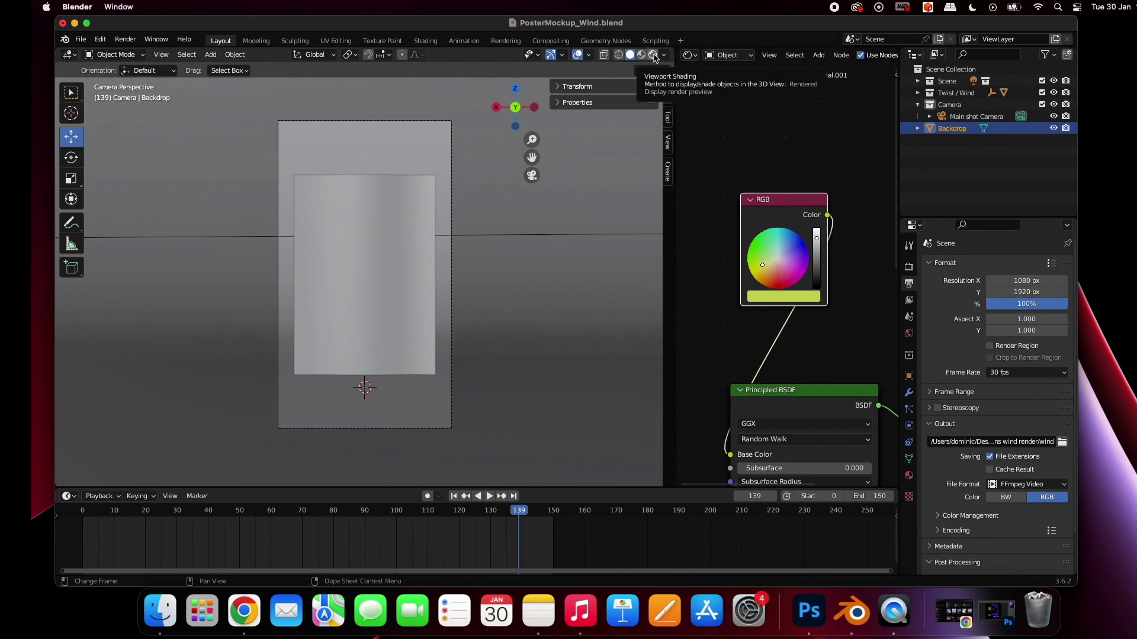
left_click(653, 56)
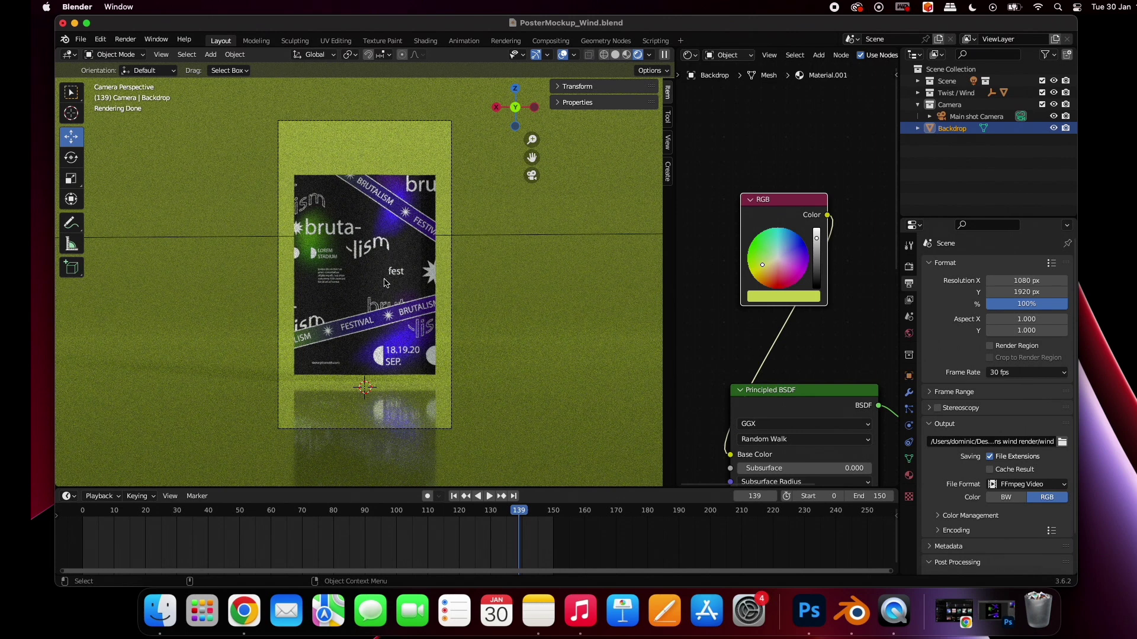
left_click(100, 39)
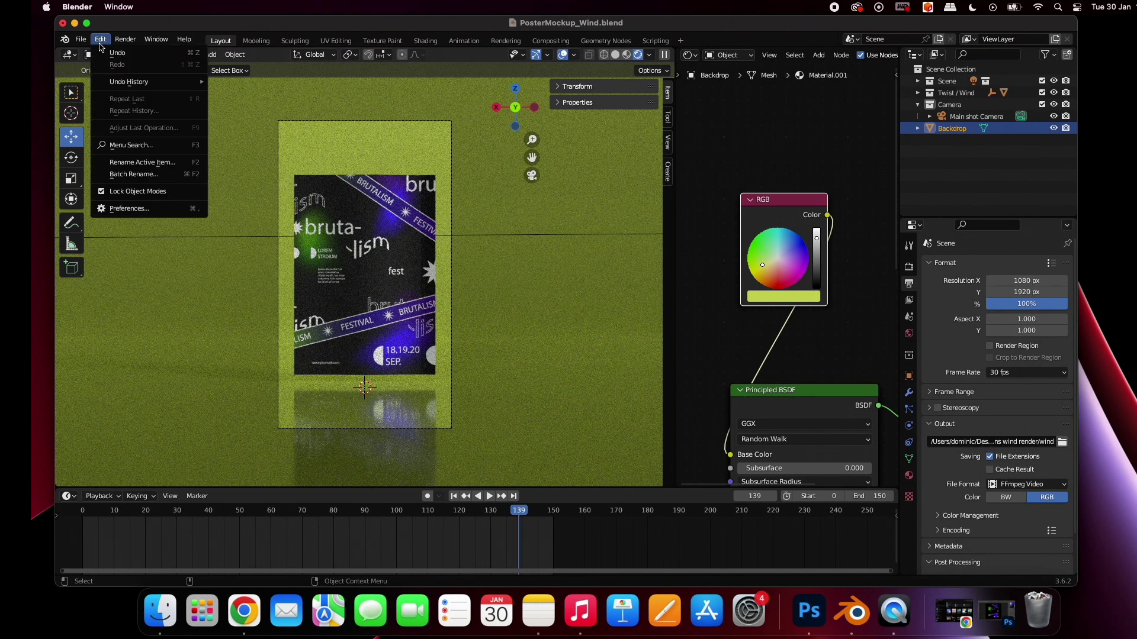
left_click(129, 209)
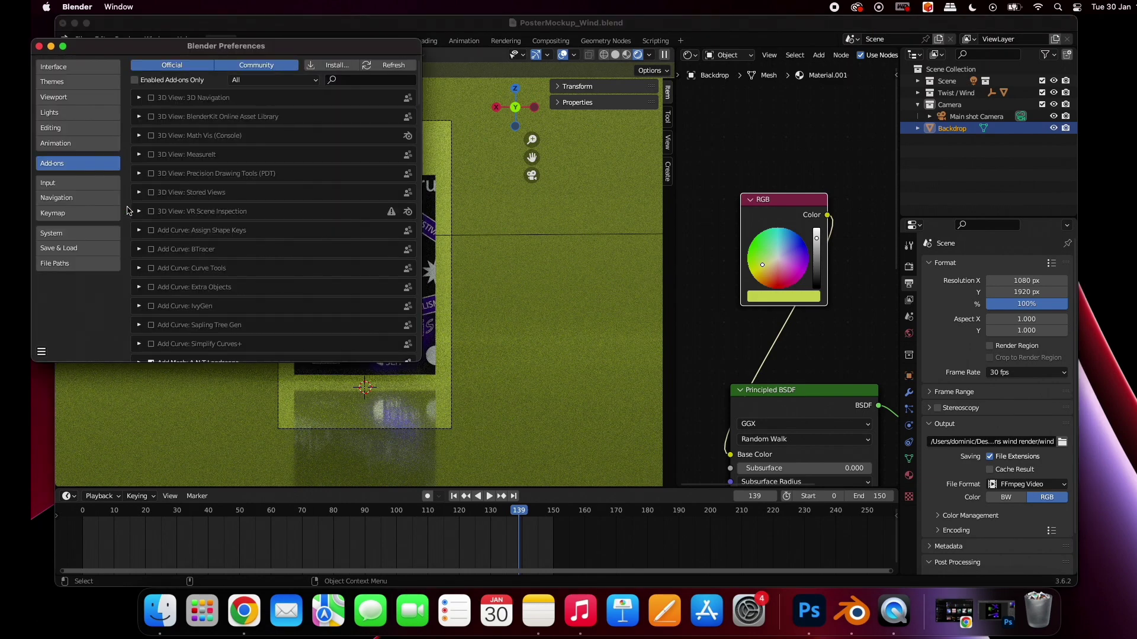
left_click(94, 233)
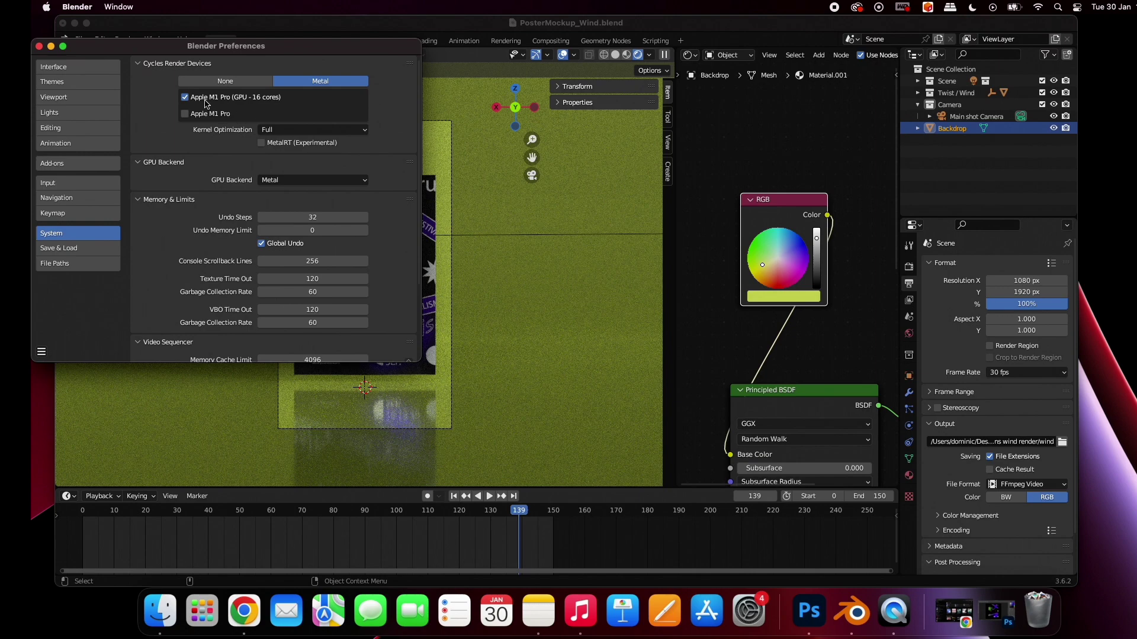
left_click(39, 46)
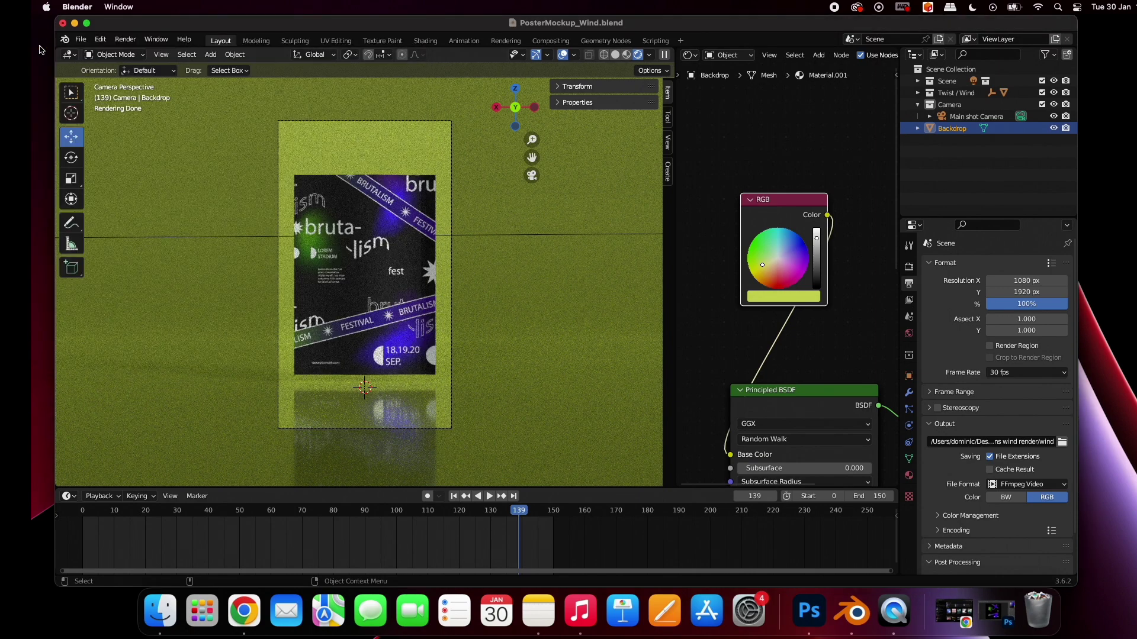
Set the output path to a newly created Desktop folder named Render
left_click(907, 269)
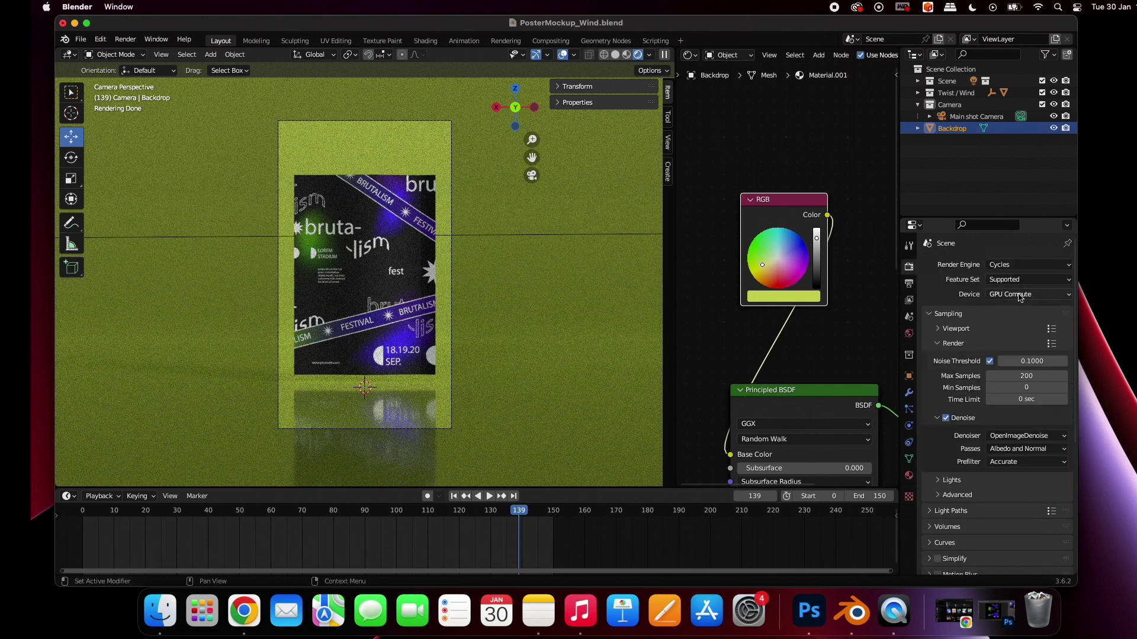
left_click(908, 283)
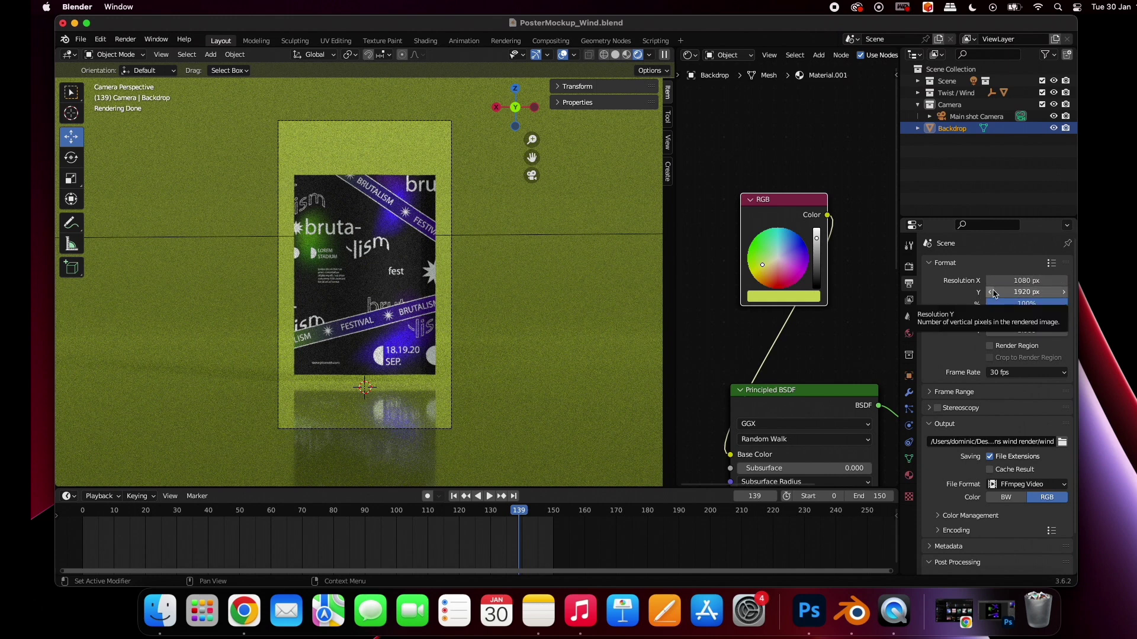
left_click(1062, 442)
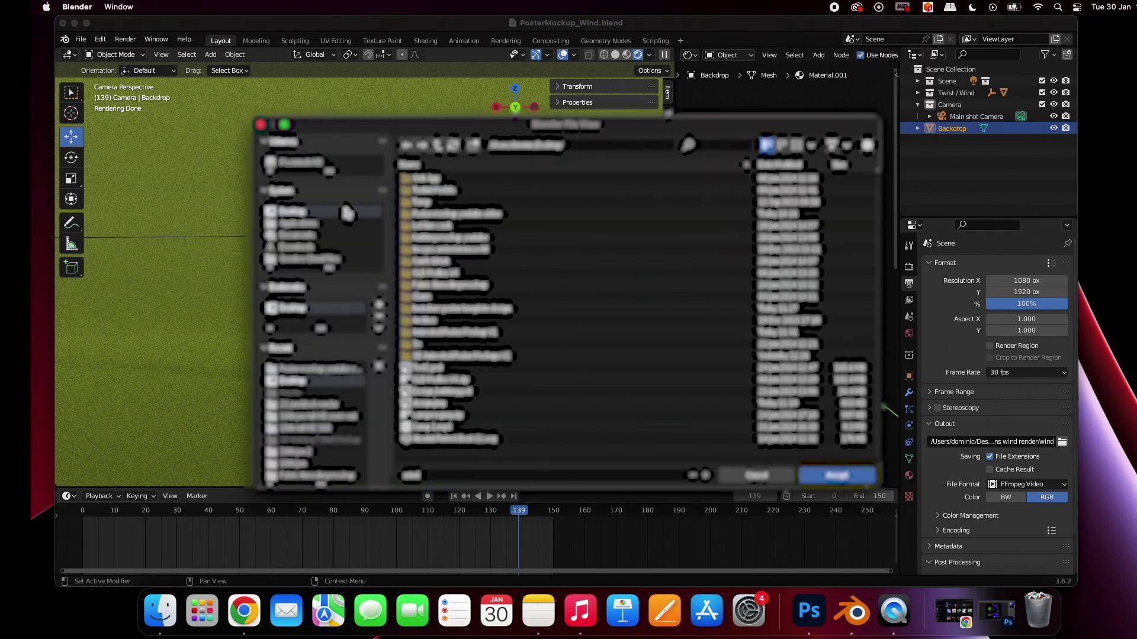
left_click(473, 145)
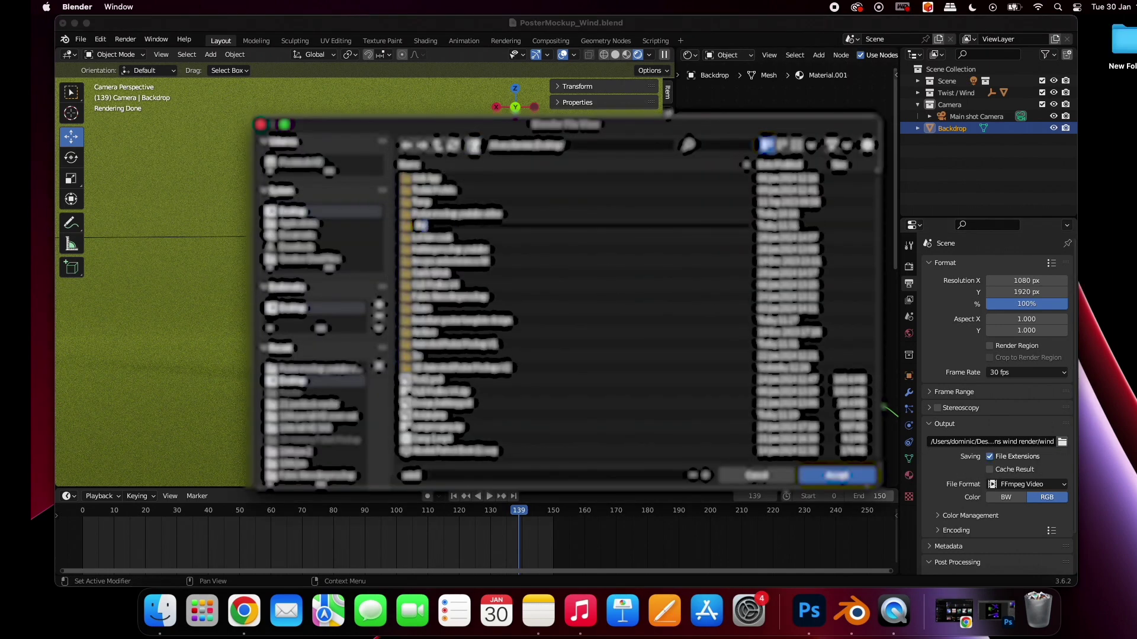
key("Return")
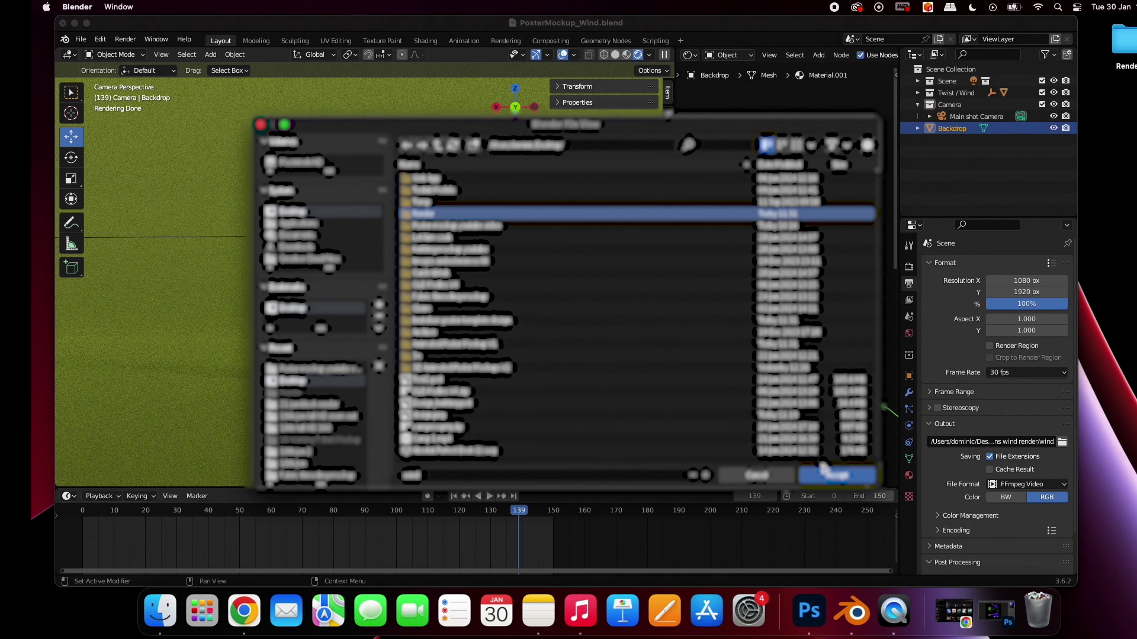
left_click(834, 474)
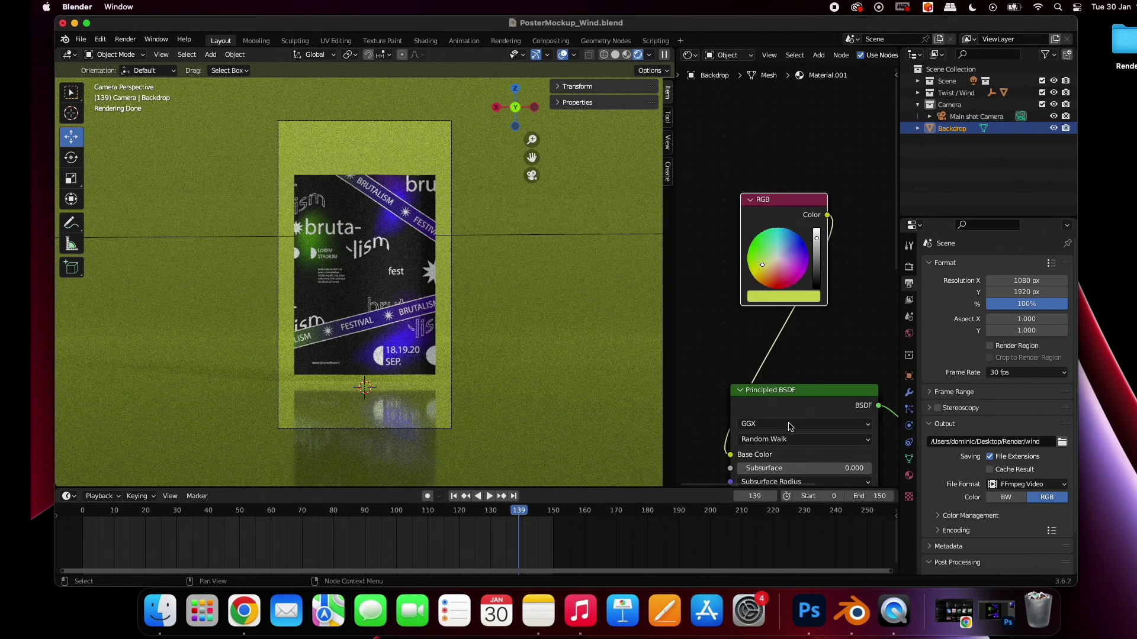
Run Render Animation and move the render window to the right
left_click(125, 39)
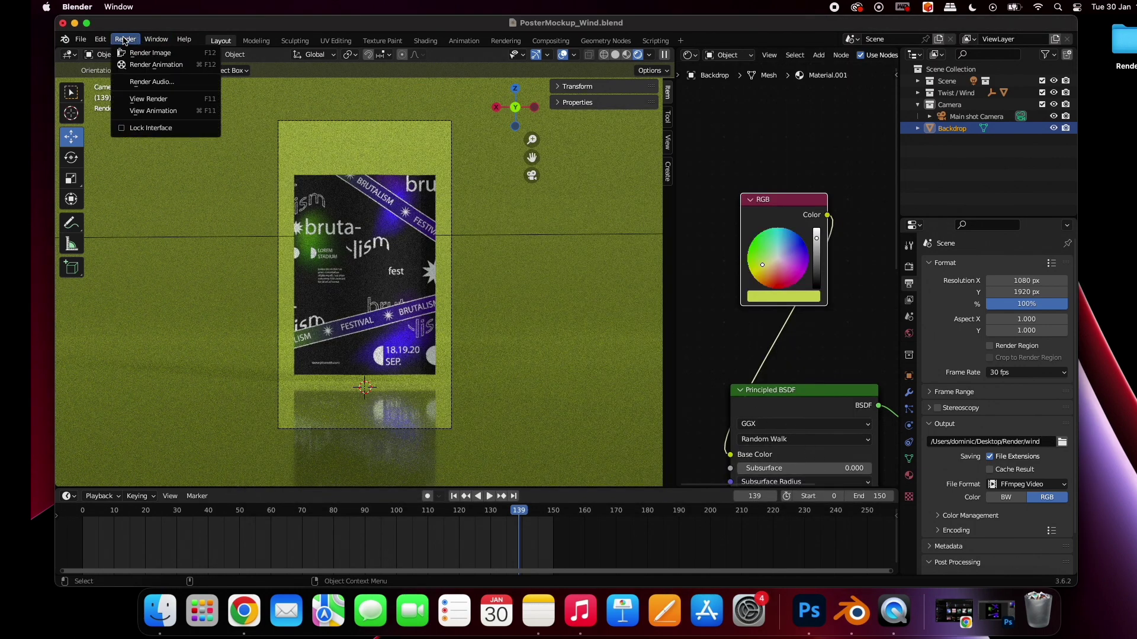
left_click(161, 67)
left_click_drag(368, 21, 585, 23)
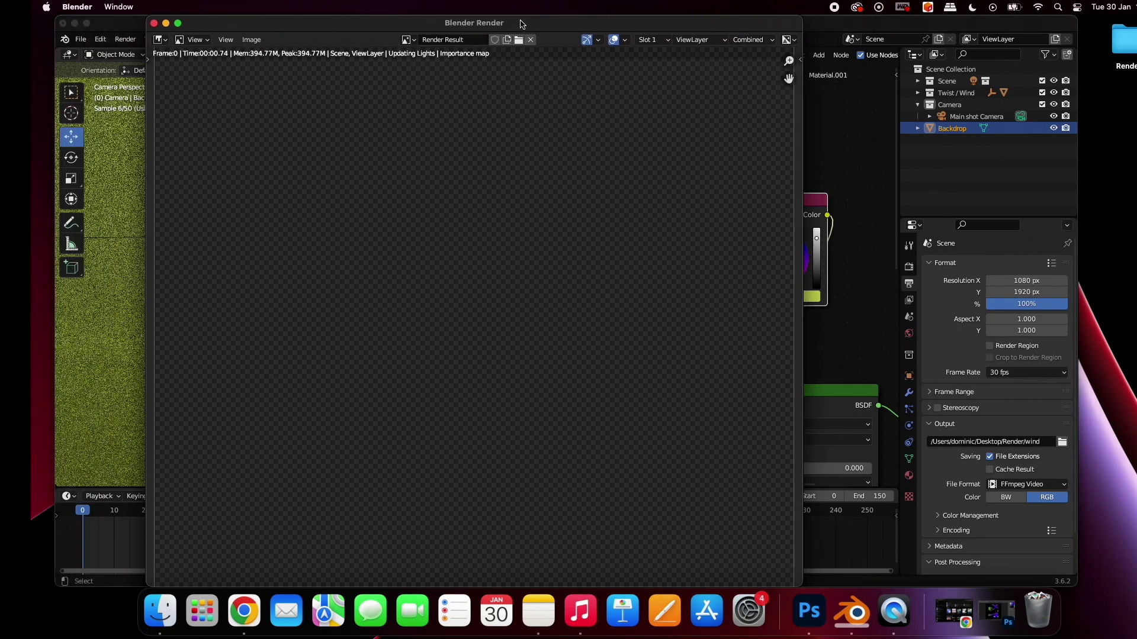